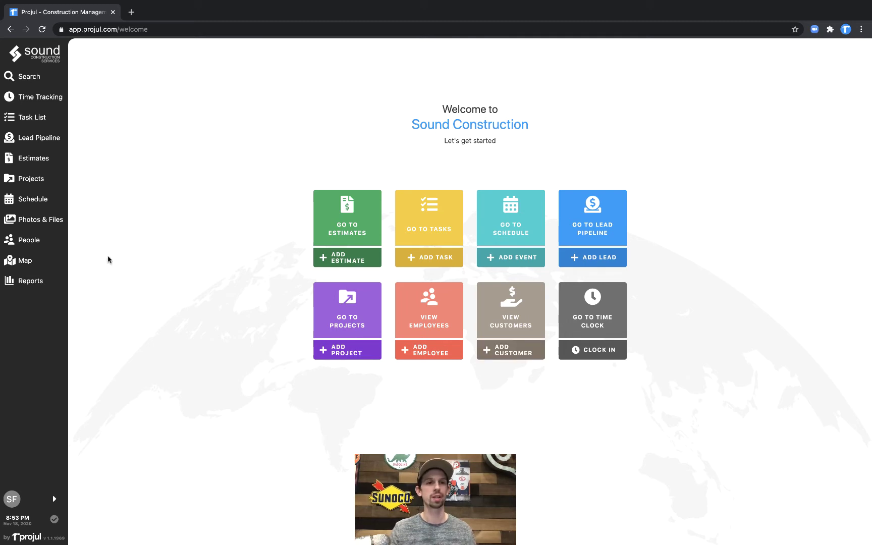
# Go to the People section and switch to the empty Customers list.
pyautogui.click(51, 245)
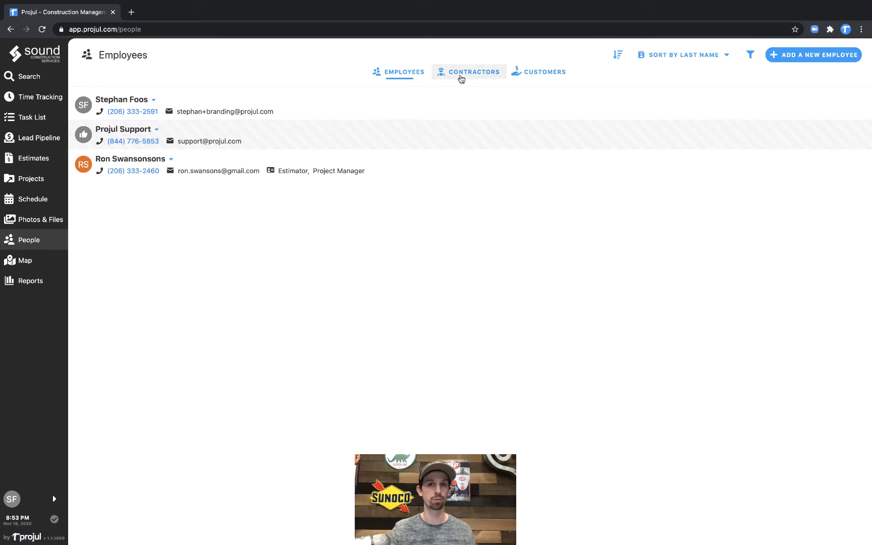
pyautogui.click(540, 76)
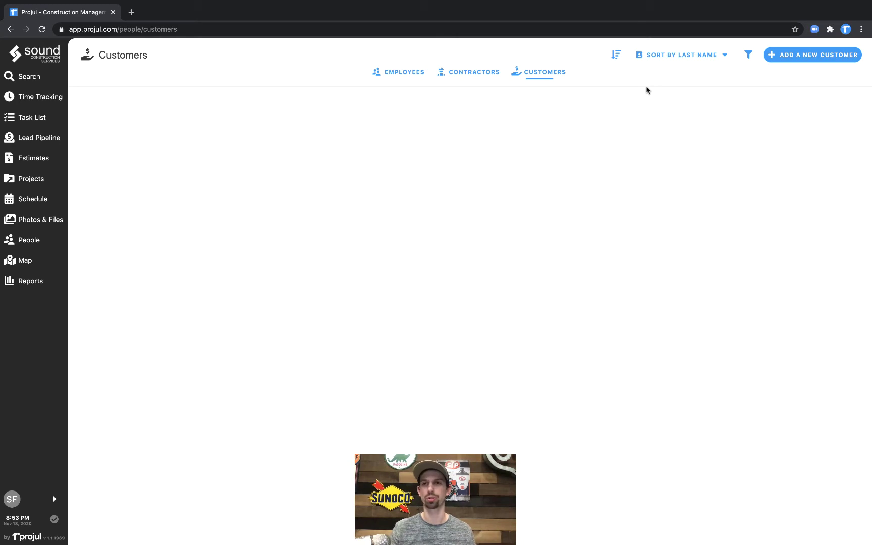
# Start a new customer and enter the contact's first name, last name and phone number.
pyautogui.click(805, 55)
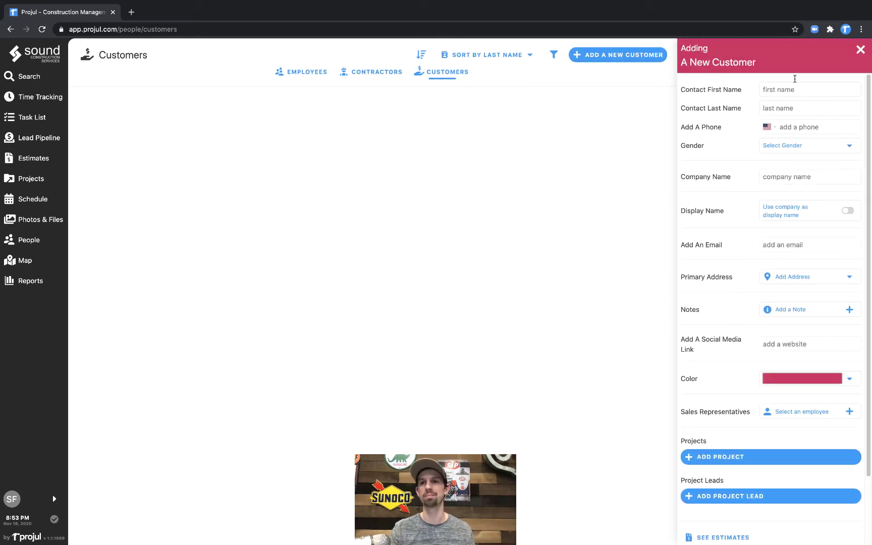
pyautogui.click(792, 89)
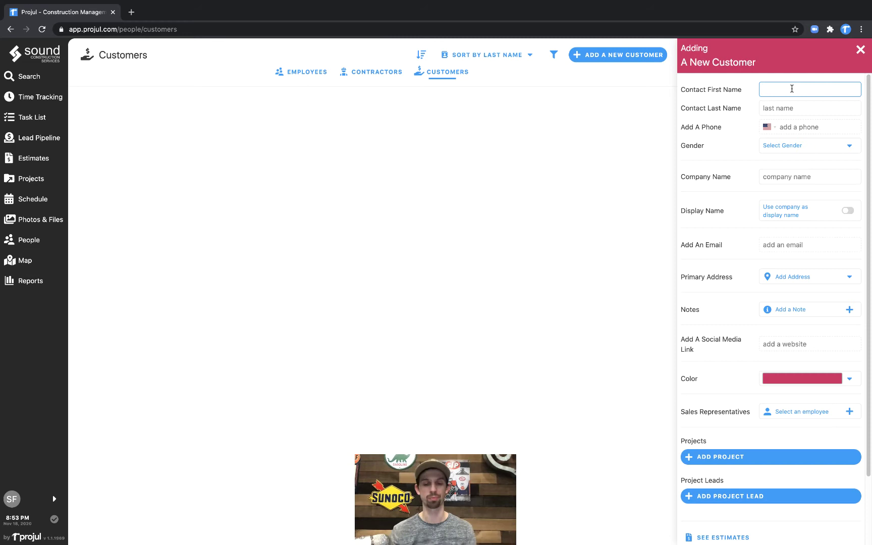
pyautogui.write('Bob')
pyautogui.press('Tab')
pyautogui.write('Van')
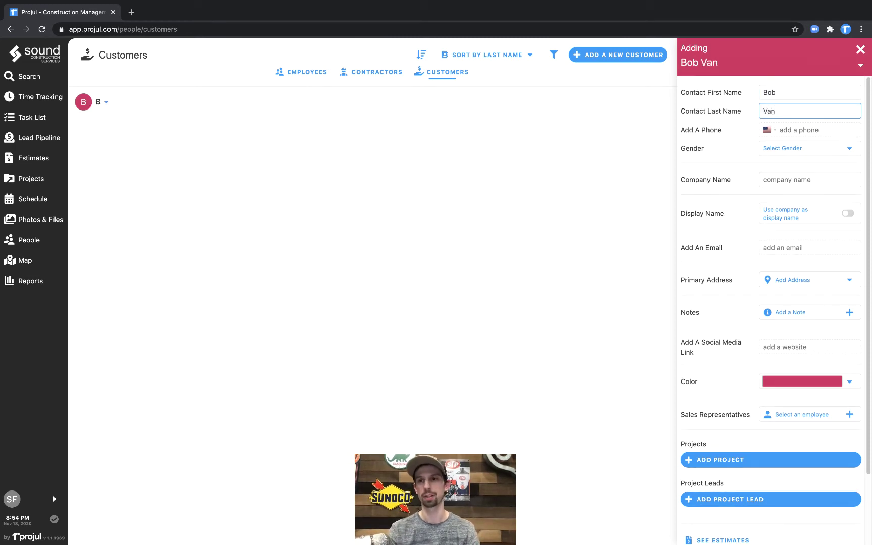
pyautogui.write('ce')
pyautogui.press('Tab')
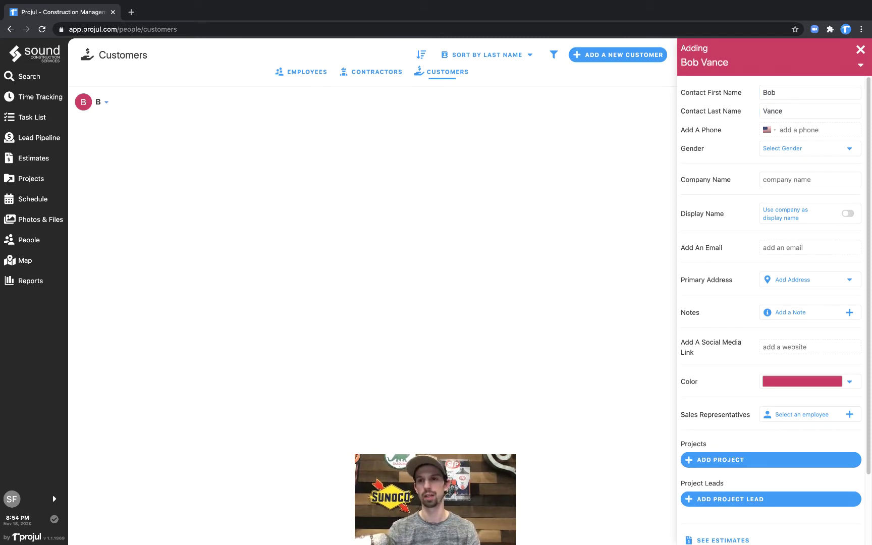
pyautogui.press('Tab')
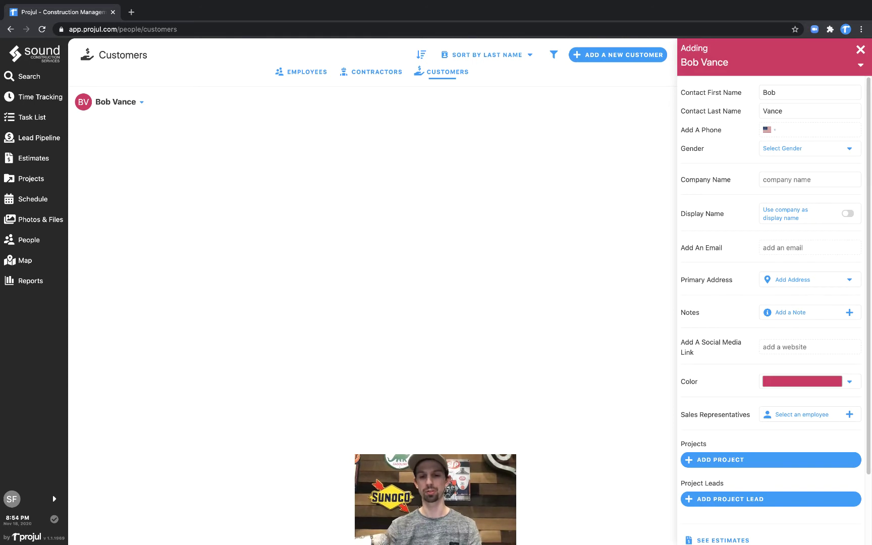
pyautogui.write('2063332')
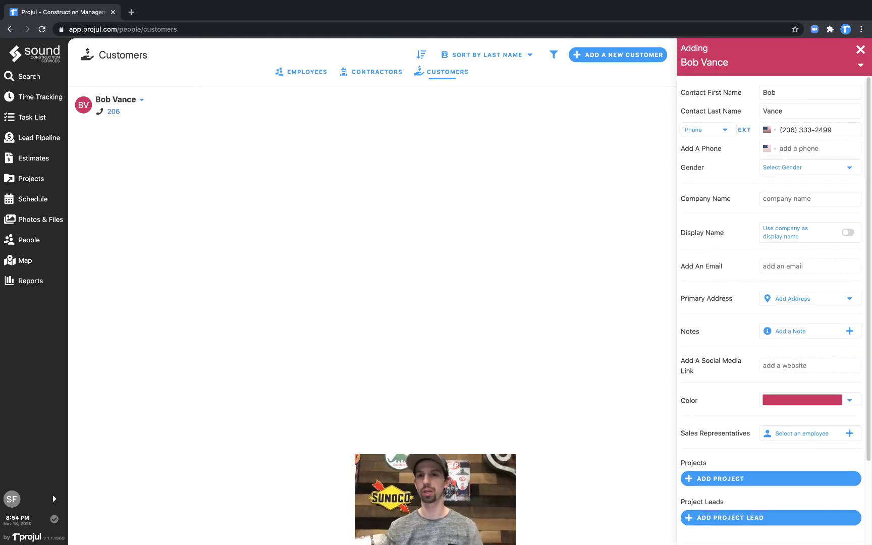
# Enter the company name, keeping the contact's name as the display name.
pyautogui.click(804, 205)
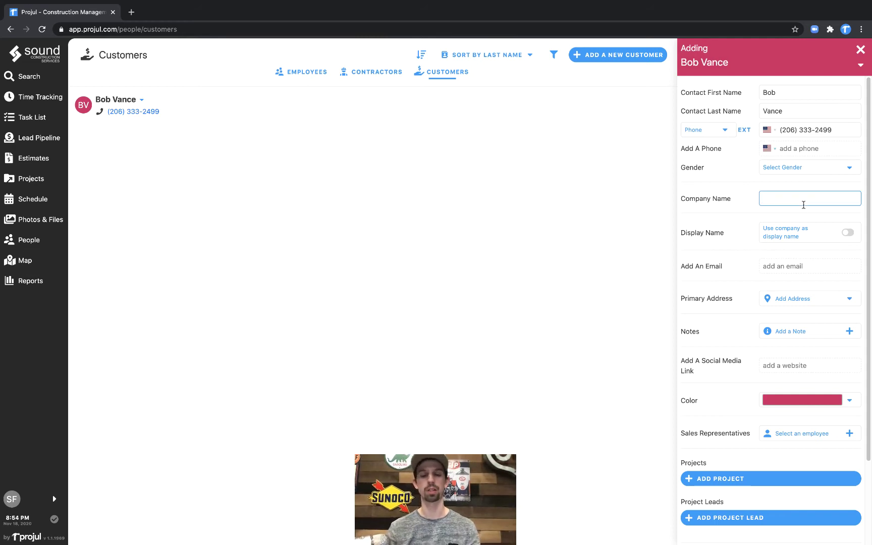
pyautogui.write('Vance Ref')
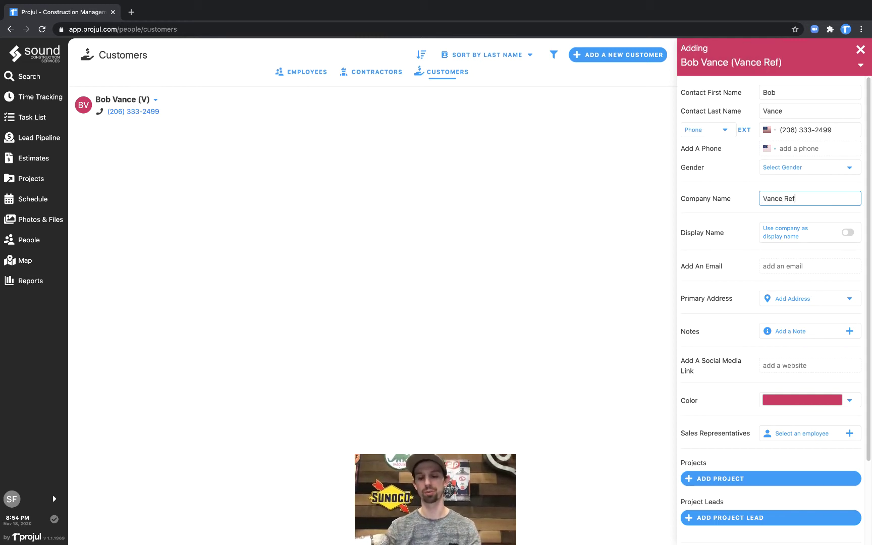
pyautogui.write('rigeration')
pyautogui.press('Tab')
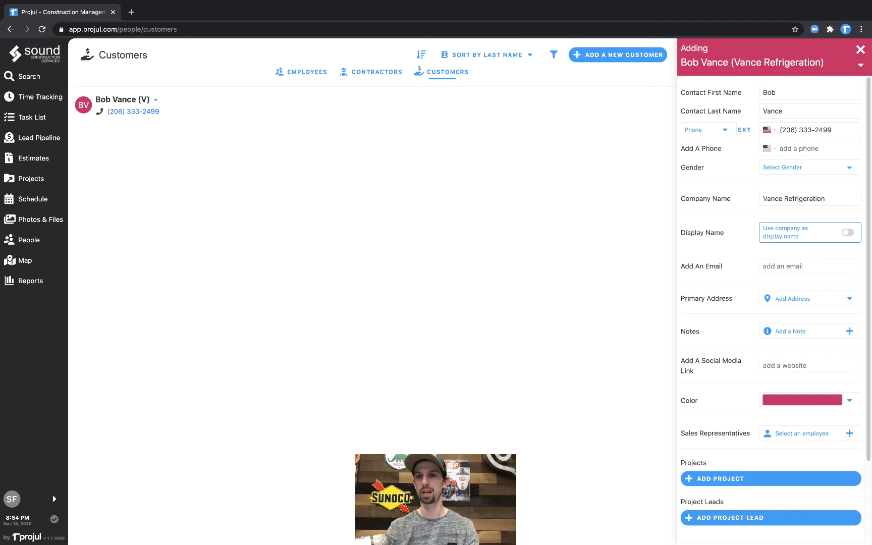
pyautogui.click(825, 239)
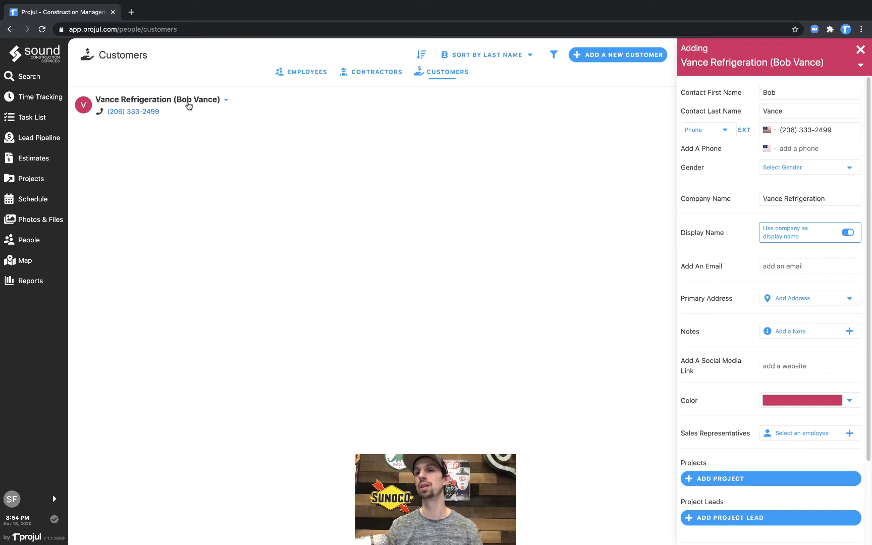
pyautogui.click(831, 236)
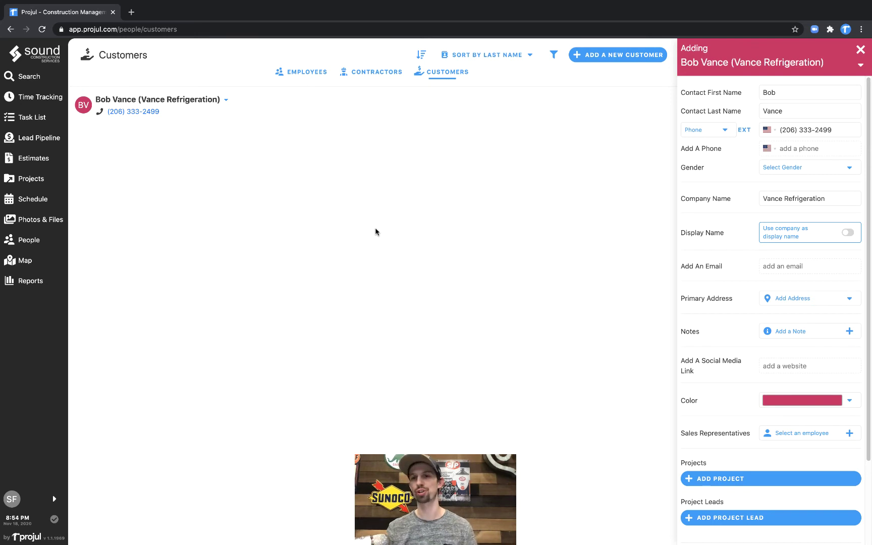
# Enter the customer's e-mail address, correcting the mistyped domain.
pyautogui.click(788, 269)
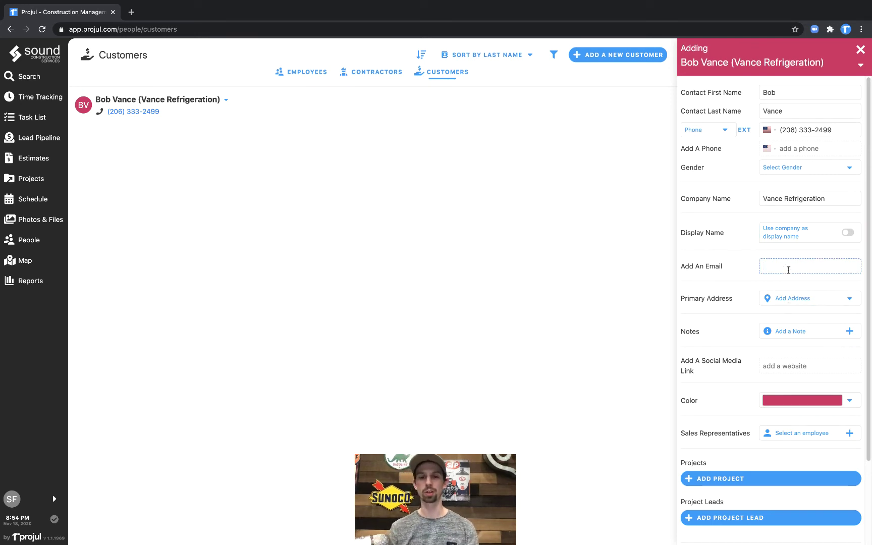
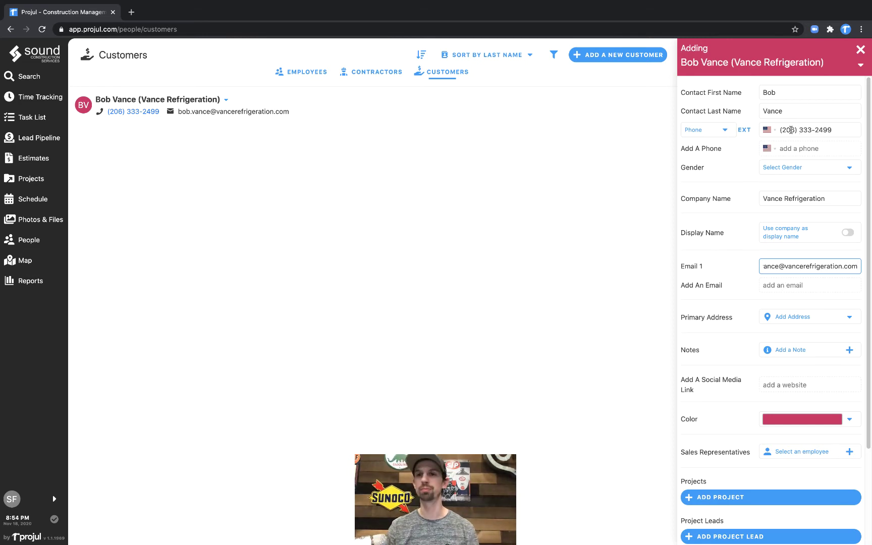
# Give the phone number a custom 'other' type label instead of Phone.
pyautogui.moveTo(786, 130); pyautogui.dragTo(830, 130)
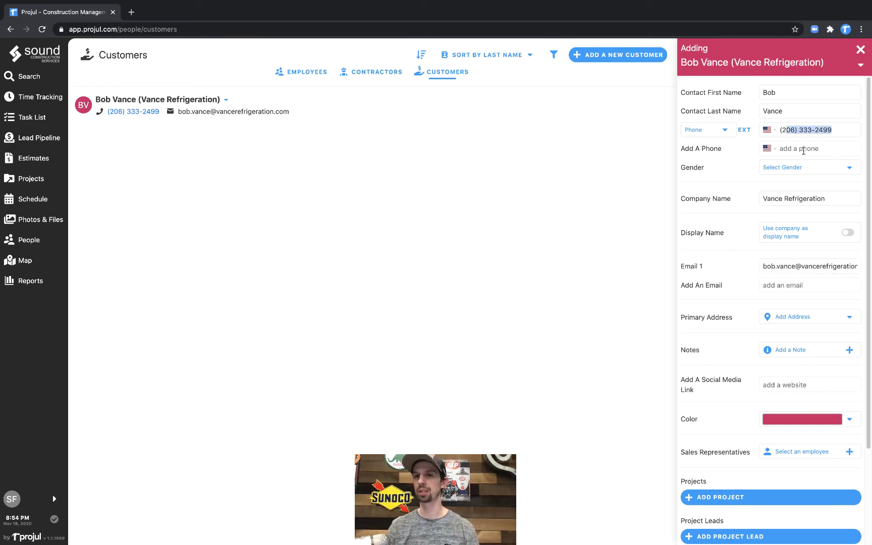
pyautogui.click(717, 131)
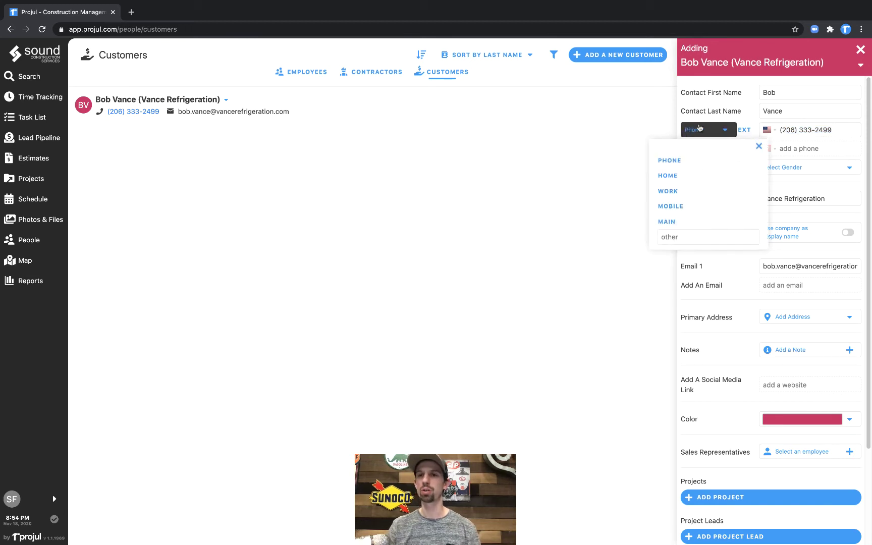
pyautogui.click(681, 238)
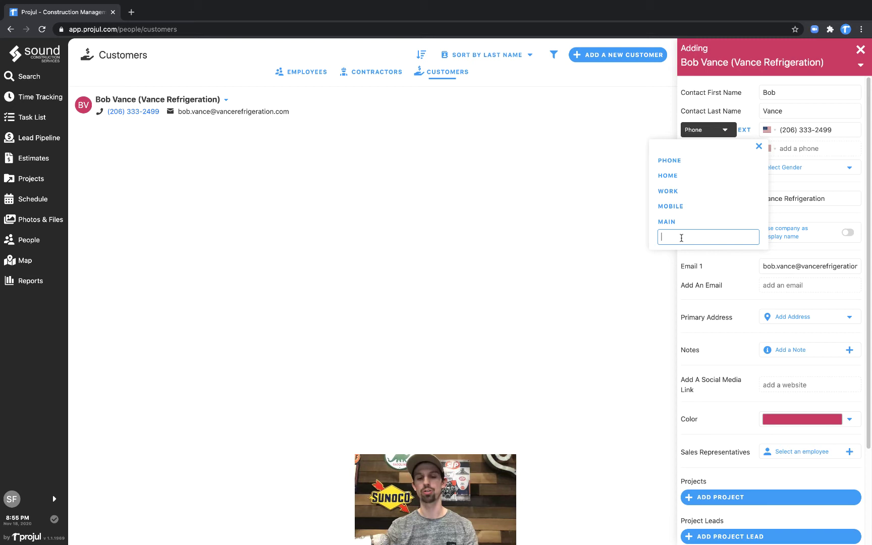
pyautogui.write('Bob')
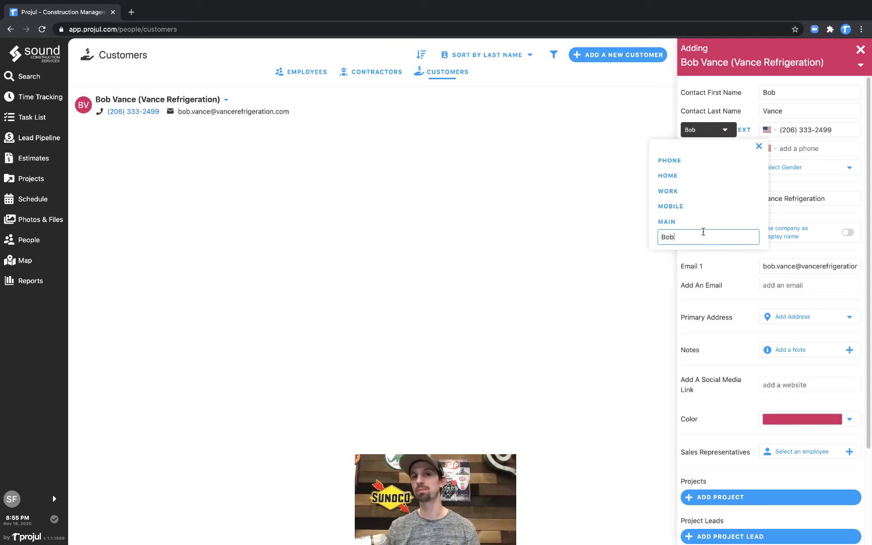
pyautogui.press('Return')
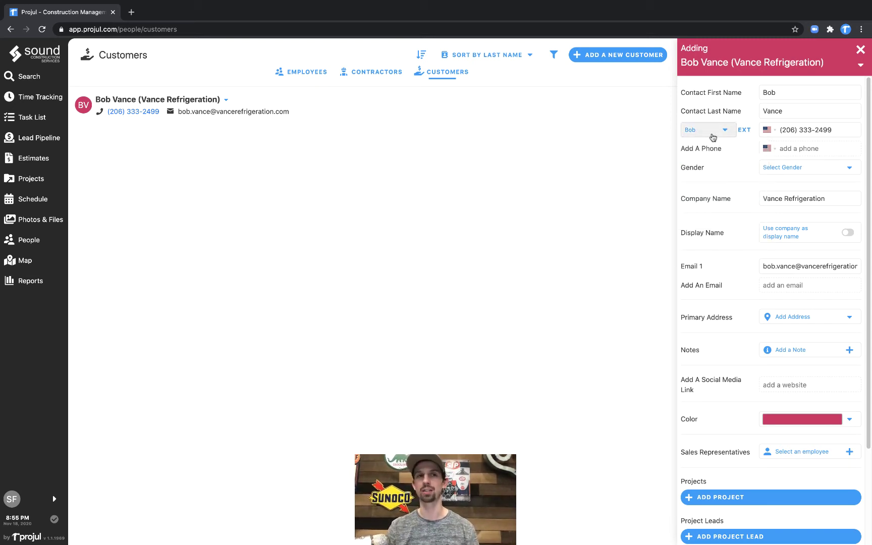
pyautogui.click(712, 132)
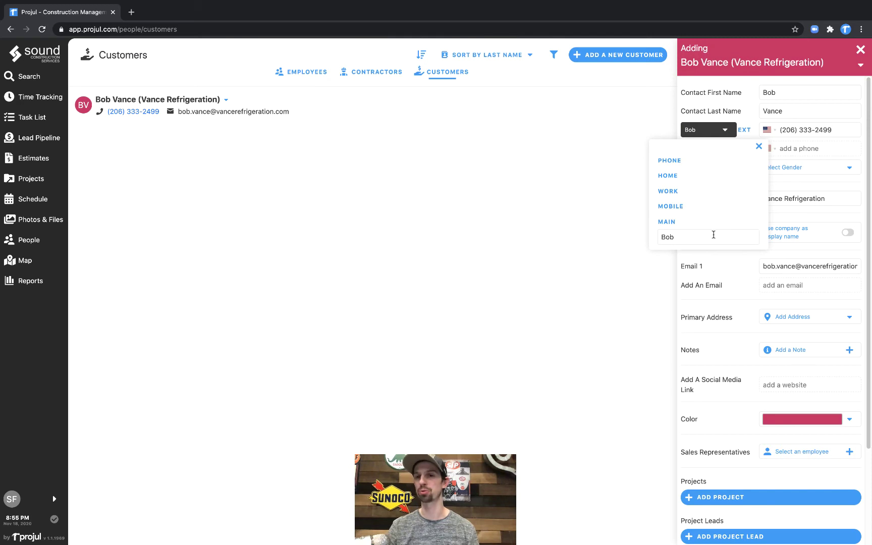
# Add the customer's primary address with street number, city and state filled in.
pyautogui.click(759, 147)
pyautogui.scroll(-1, 740, 283)
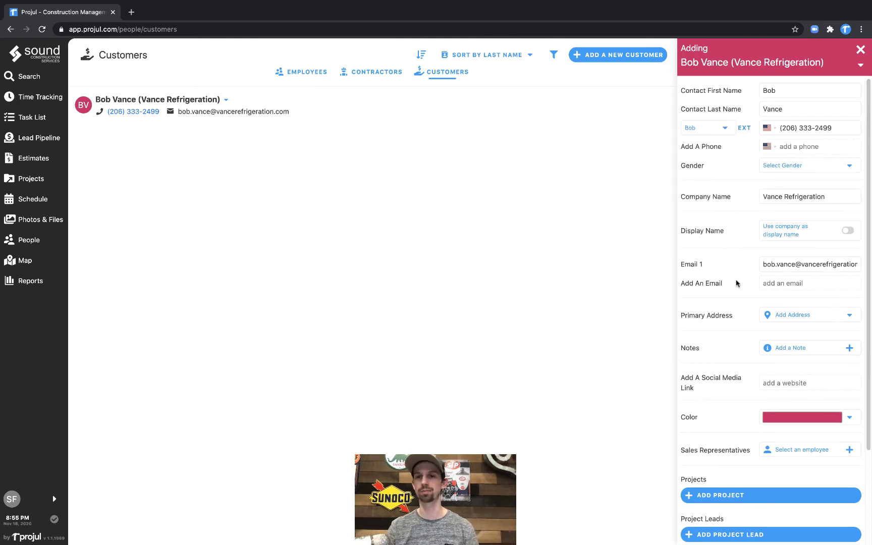
pyautogui.click(778, 316)
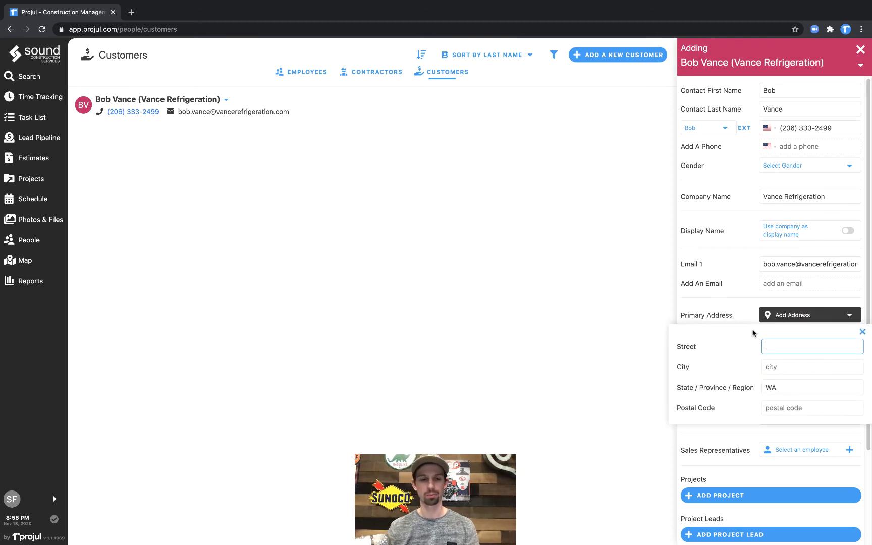
pyautogui.write('24025 ')
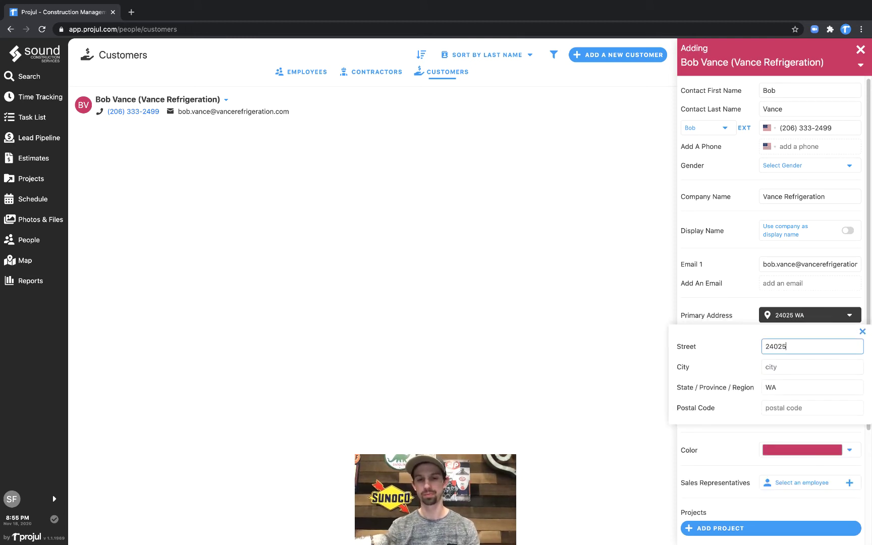
pyautogui.write('scr')
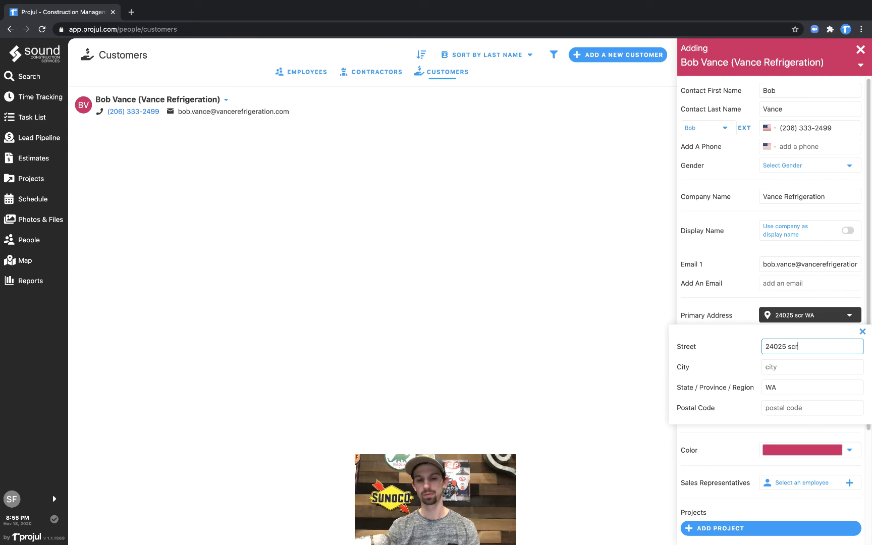
pyautogui.write('anton')
pyautogui.press('BackSpace')
pyautogui.press('BackSpace')
pyautogui.press('BackSpace')
pyautogui.press('BackSpace')
pyautogui.press('BackSpace')
pyautogui.press('BackSpace')
pyautogui.press('BackSpace')
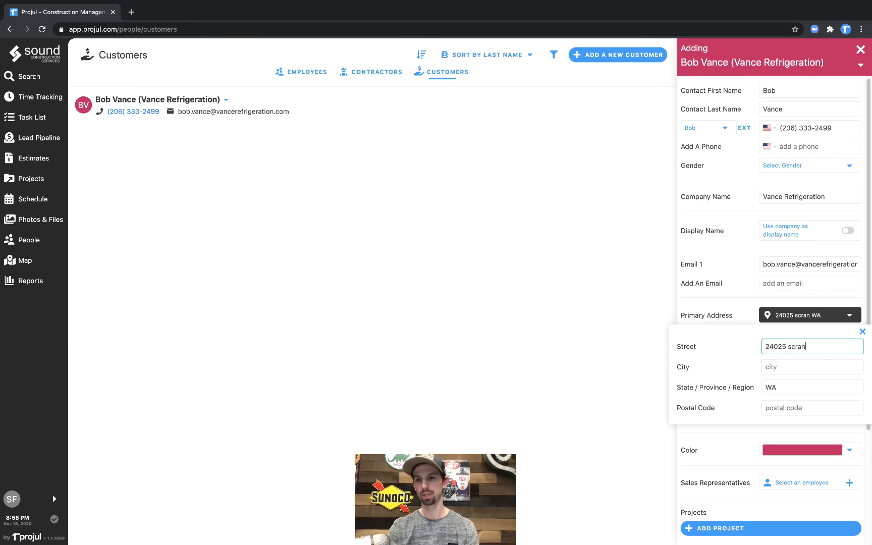
pyautogui.press('BackSpace')
pyautogui.press('BackSpace')
pyautogui.press('Tab')
pyautogui.write('sc')
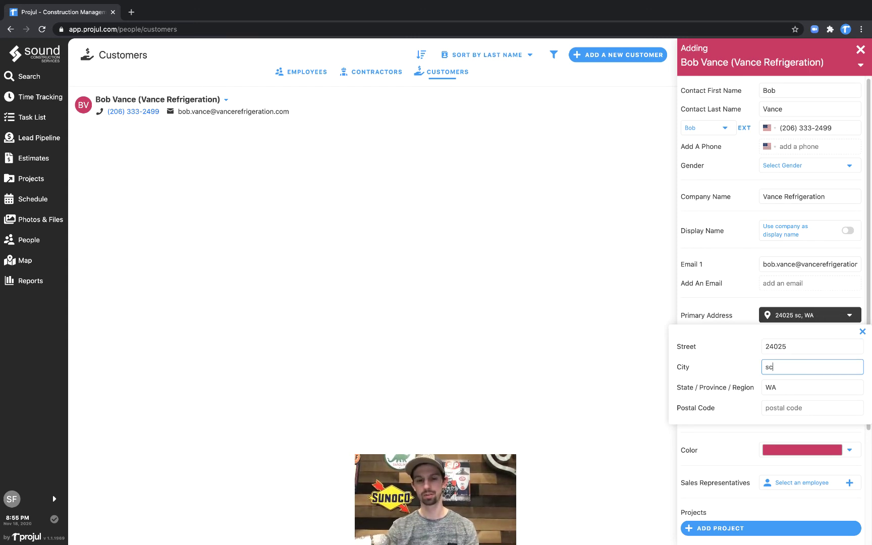
pyautogui.write('ranton')
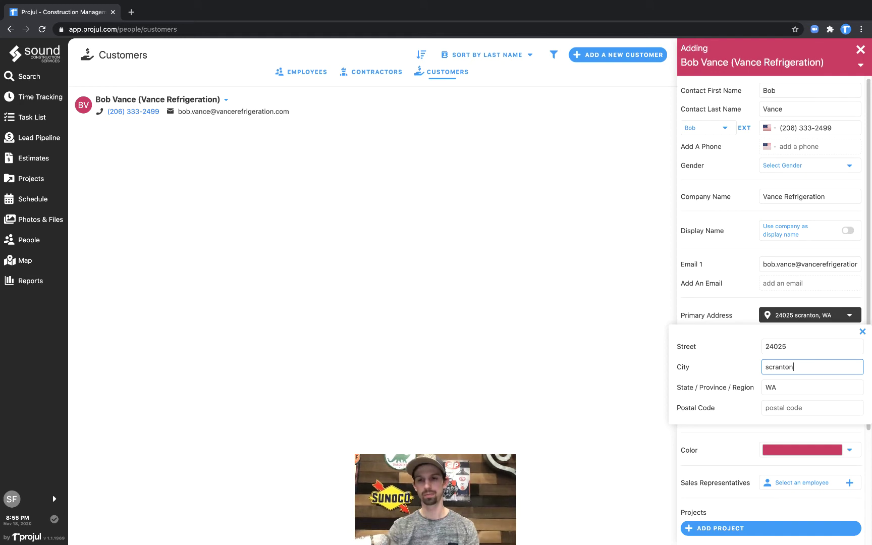
pyautogui.press('Tab')
pyautogui.write('PA')
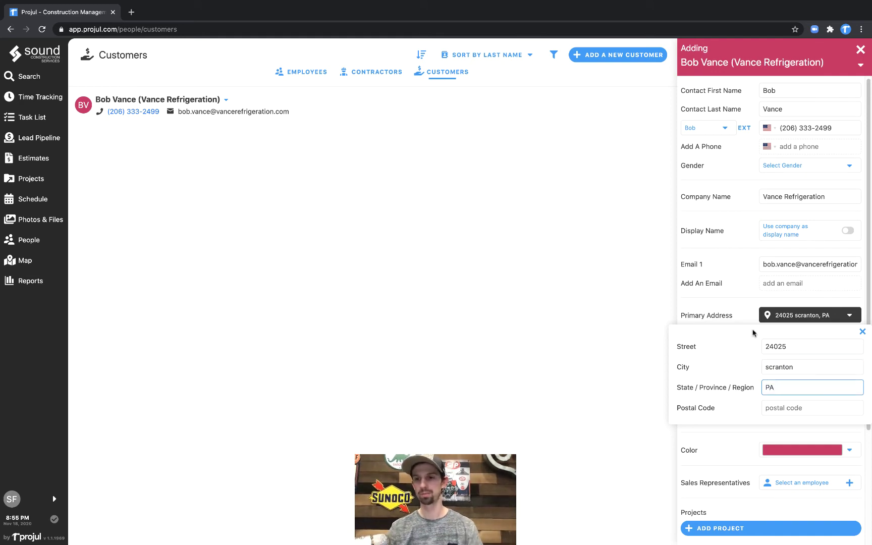
pyautogui.click(862, 332)
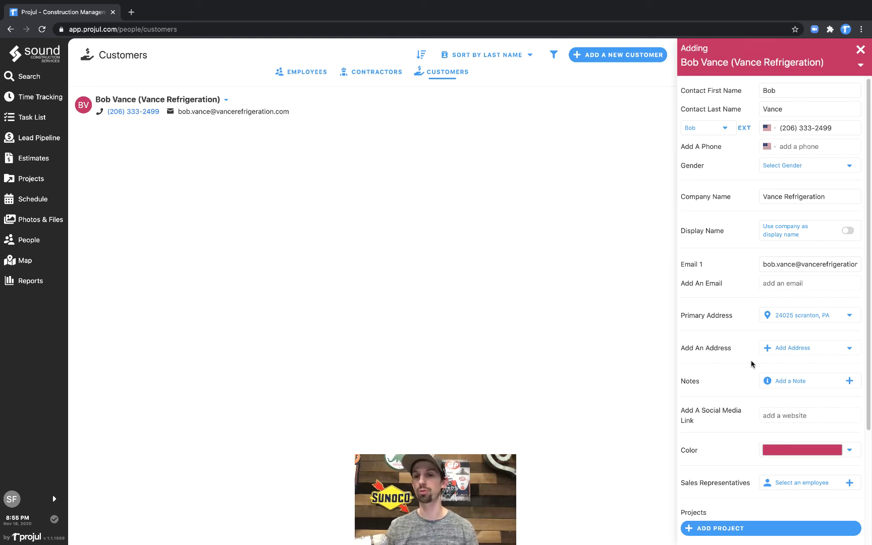
pyautogui.scroll(-1, 737, 369)
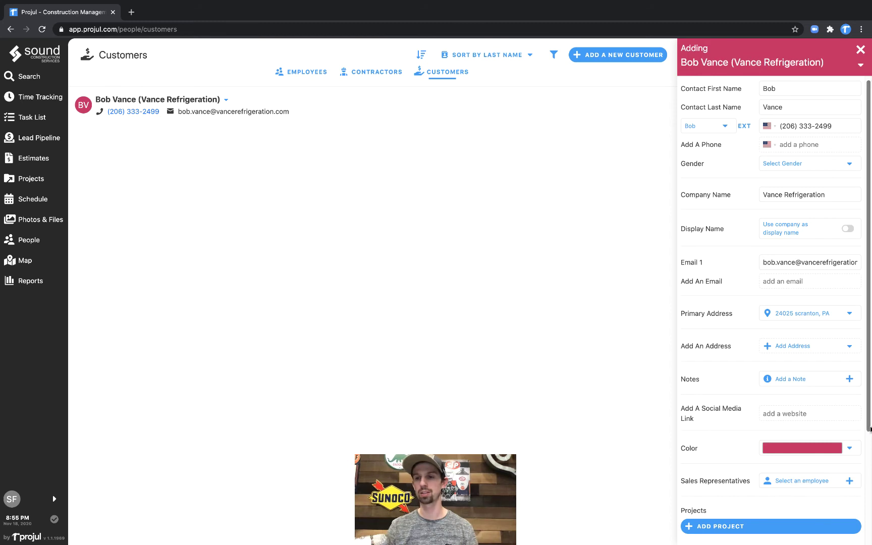
pyautogui.moveTo(869, 429); pyautogui.dragTo(870, 541)
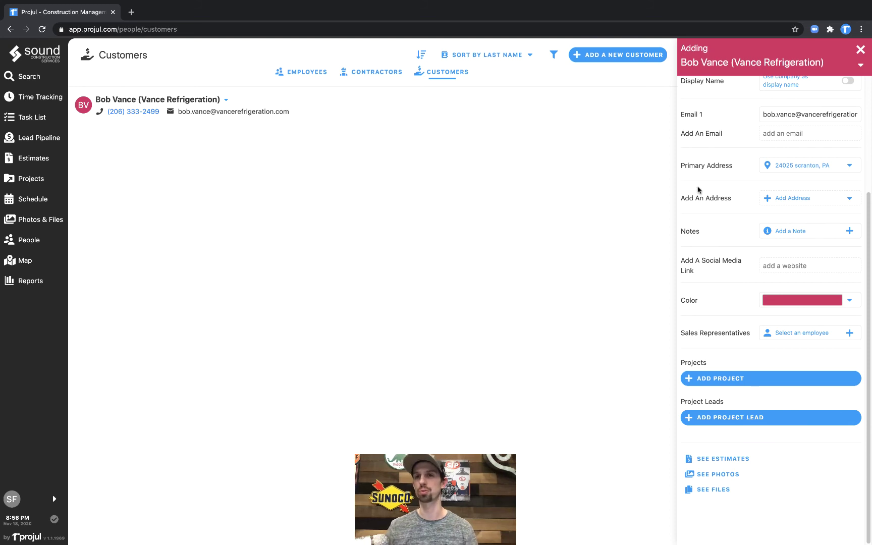
# Save the new customer, then return to the Sound Construction welcome page.
pyautogui.click(859, 50)
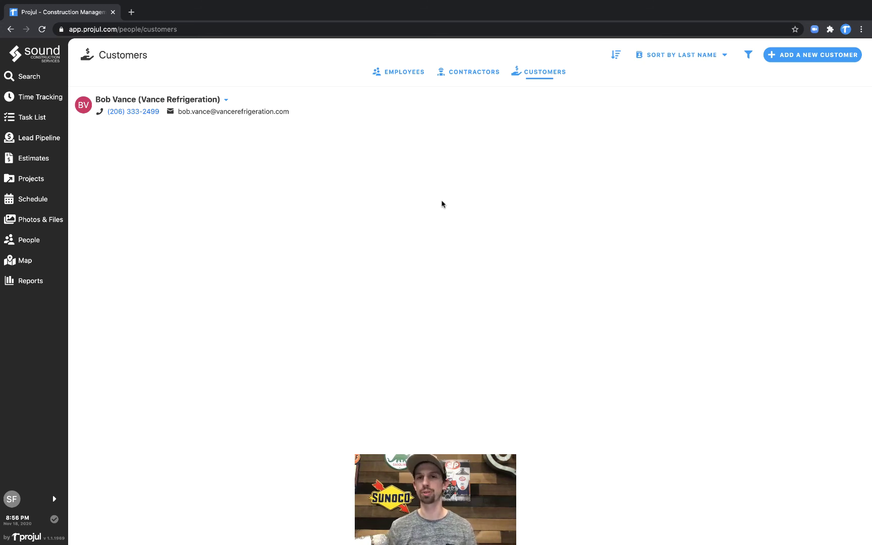
pyautogui.click(402, 72)
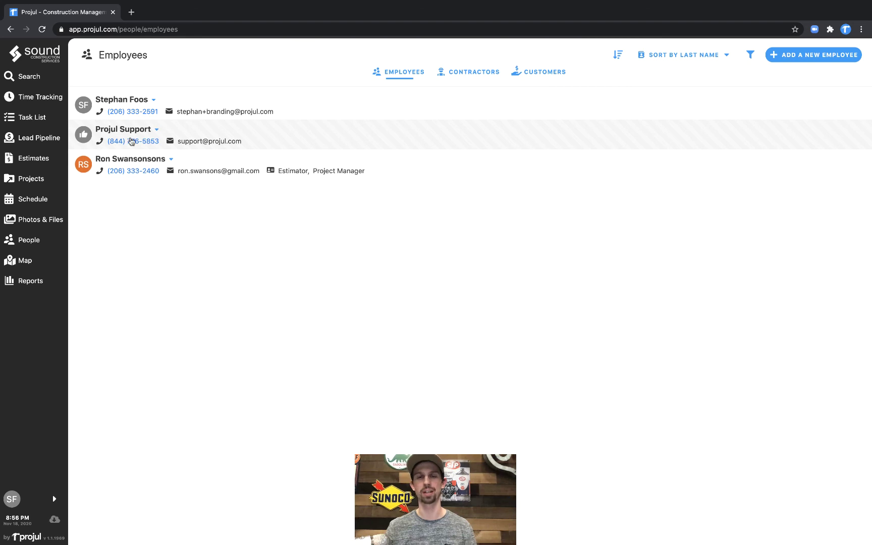
pyautogui.click(47, 62)
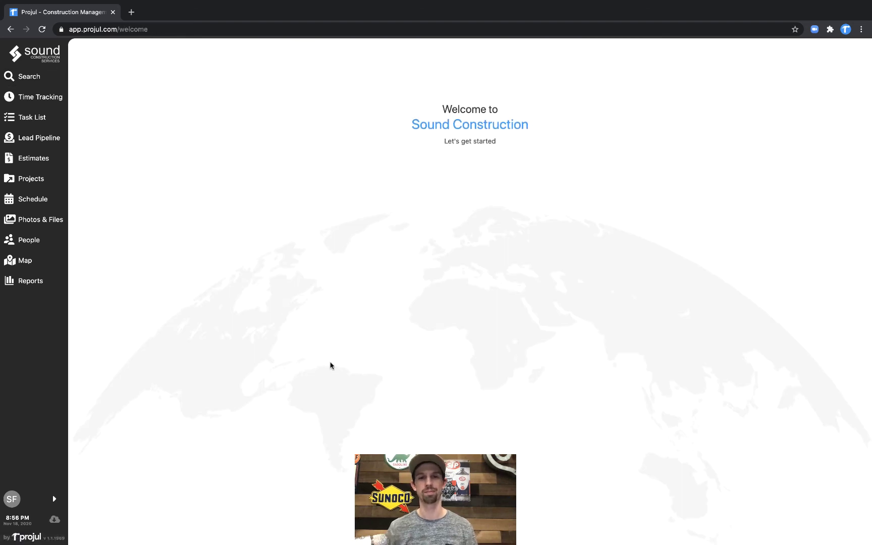